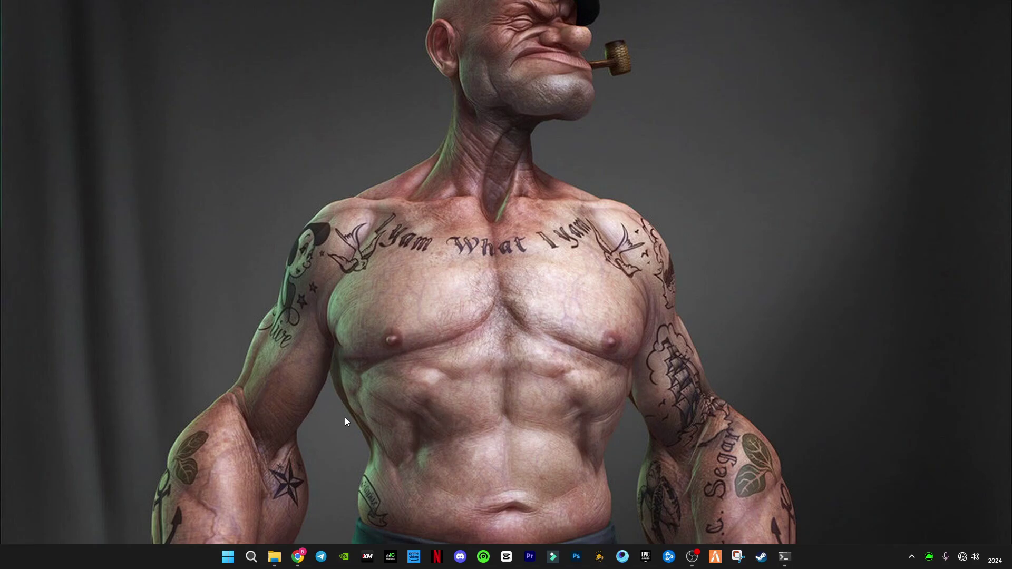
- Search for 'graphics' and open the Windows Graphics settings page
key(super)
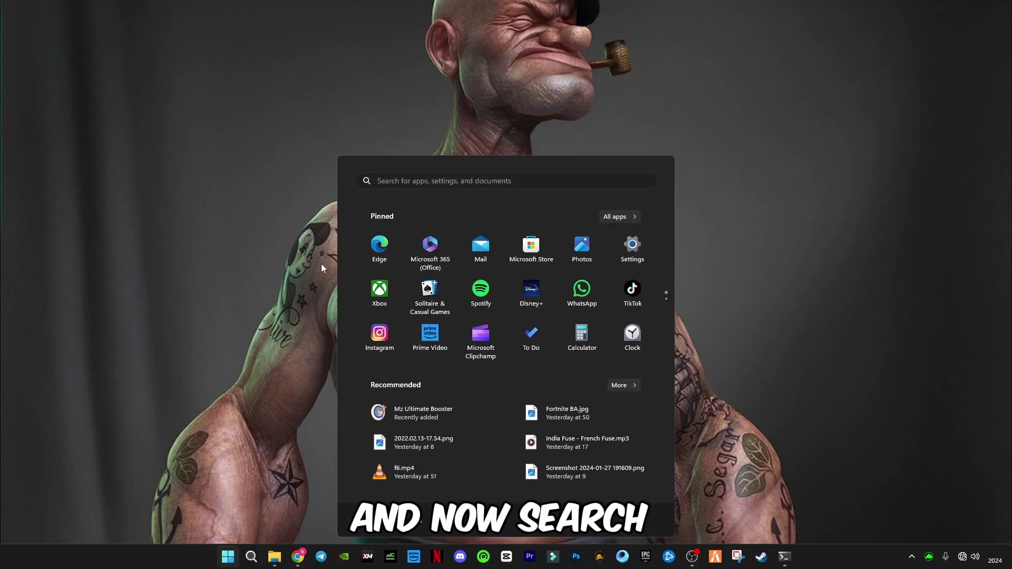
text(graphics)
key(Return)
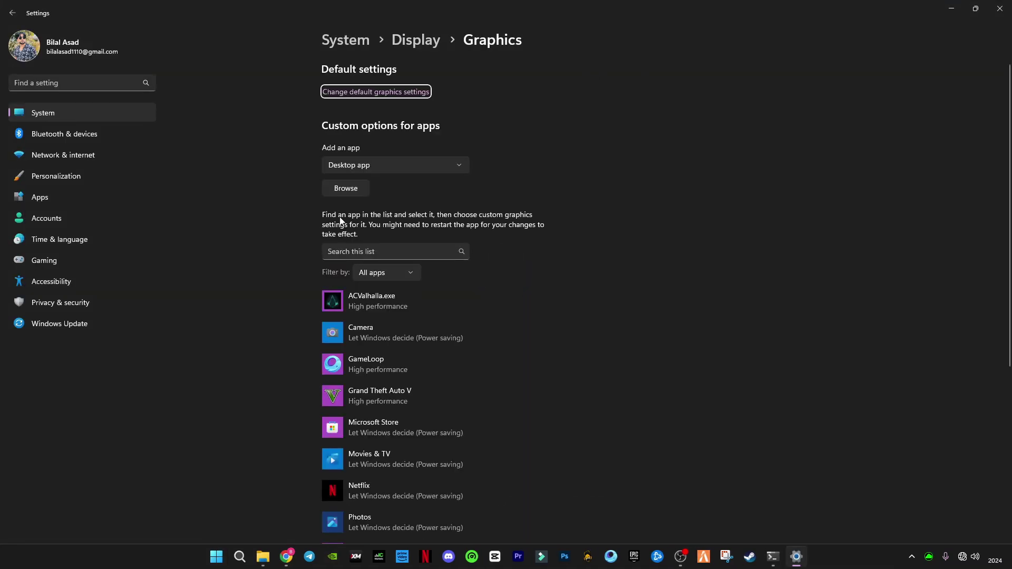
scroll(416, 305, down, 5)
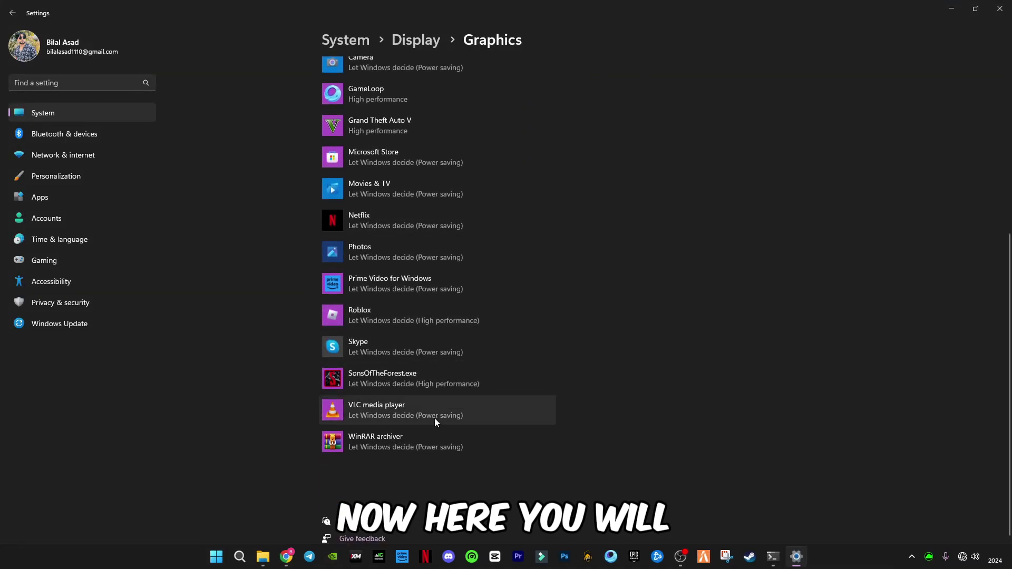
scroll(431, 360, up, 3)
scroll(413, 134, up, 3)
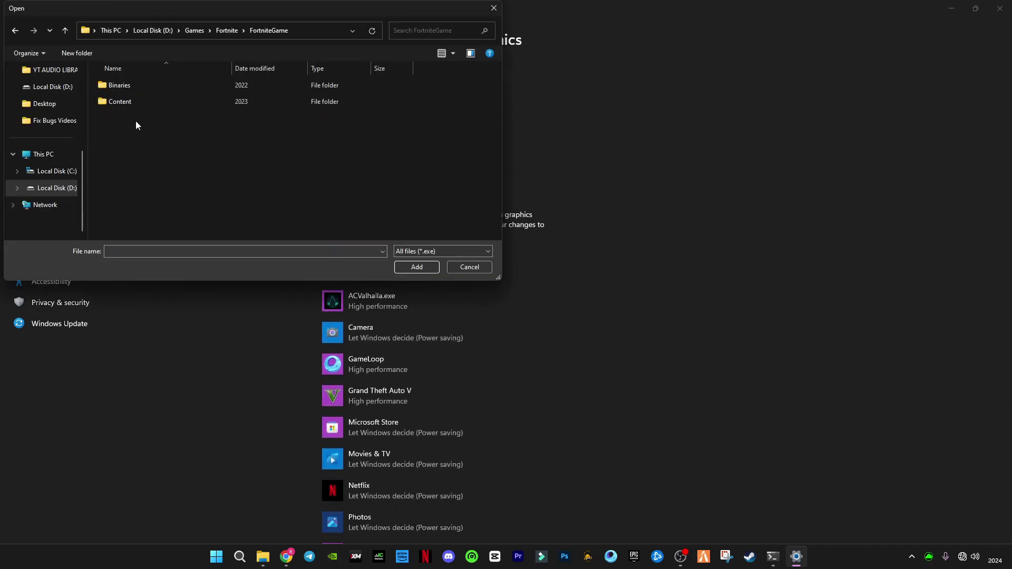
- Browse to Fortnite's Binaries\Win64 folder and select FortniteClient-Win64-Shipping.exe
double_click(137, 88)
double_click(132, 102)
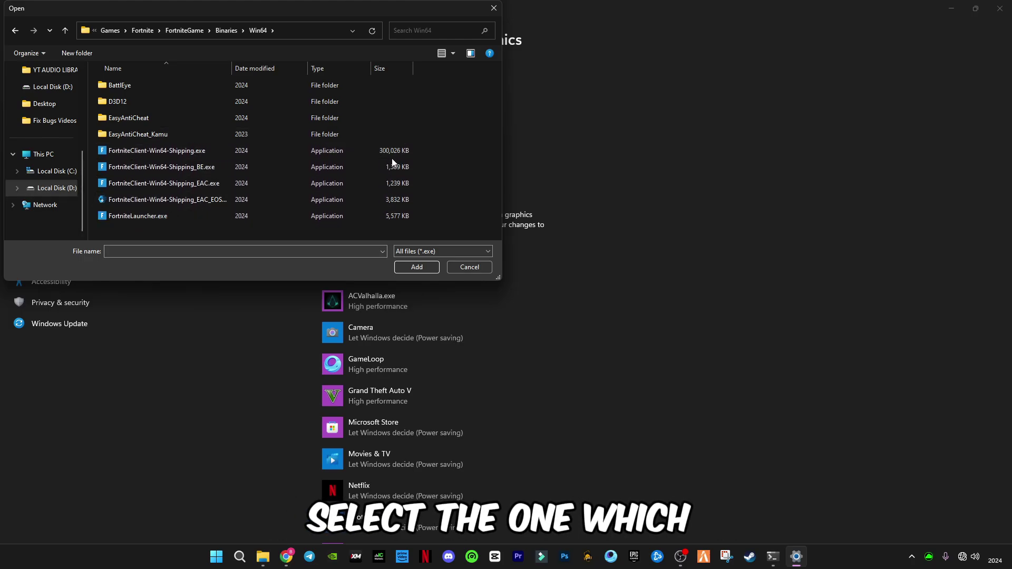
click(163, 152)
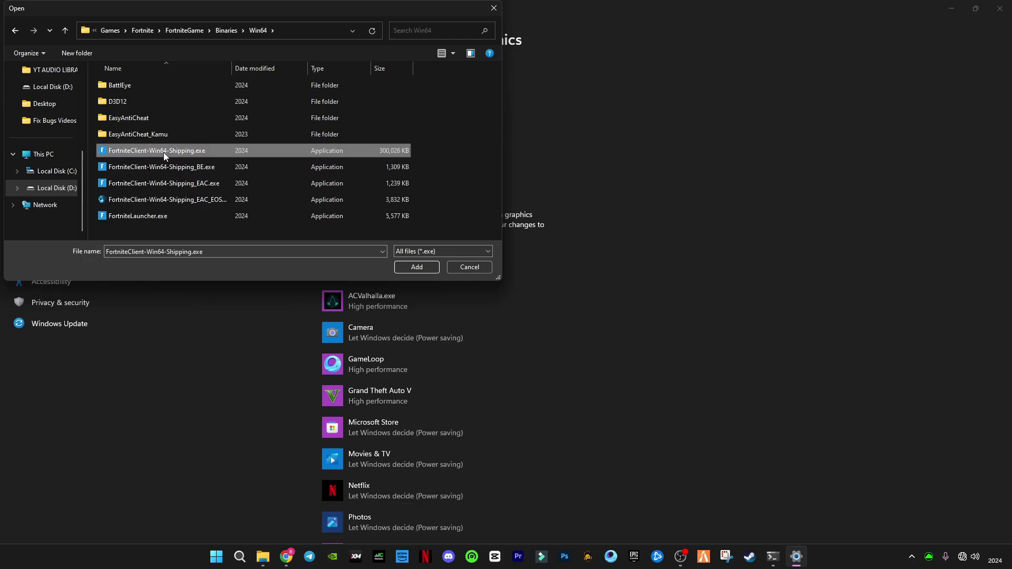
- Add the Fortnite executable and save its graphics preference as High performance
click(415, 266)
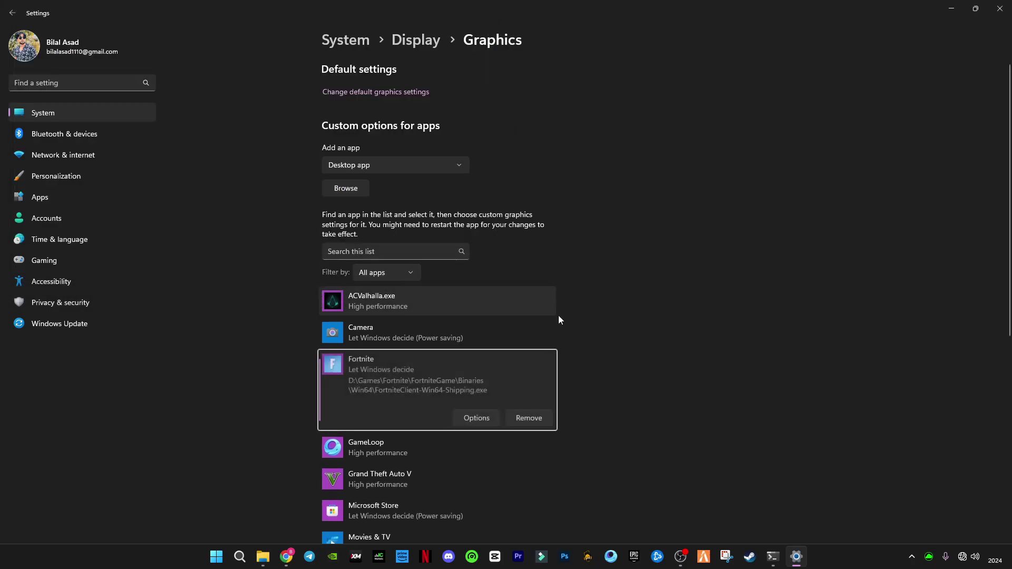
scroll(560, 319, down, 2)
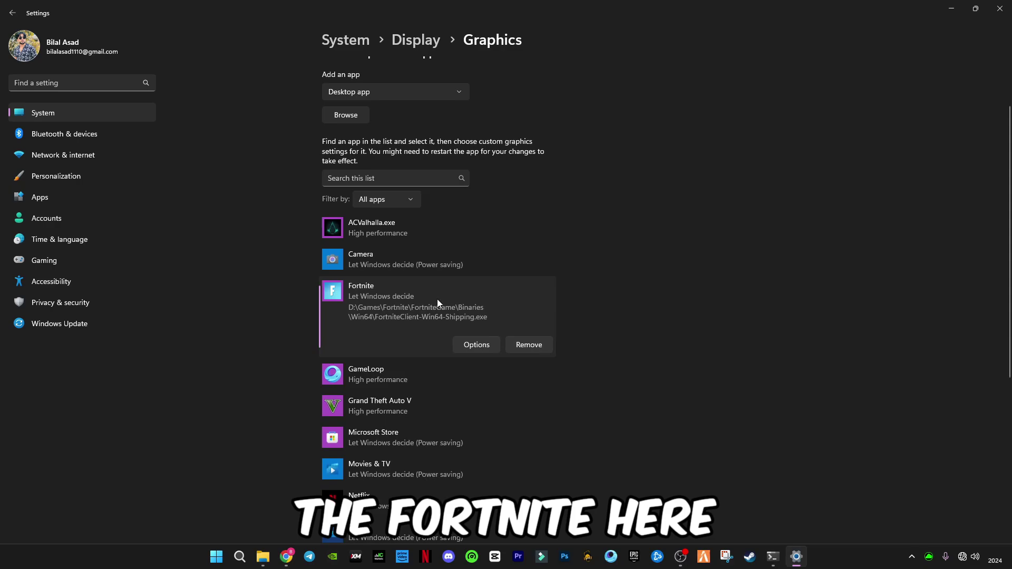
click(478, 346)
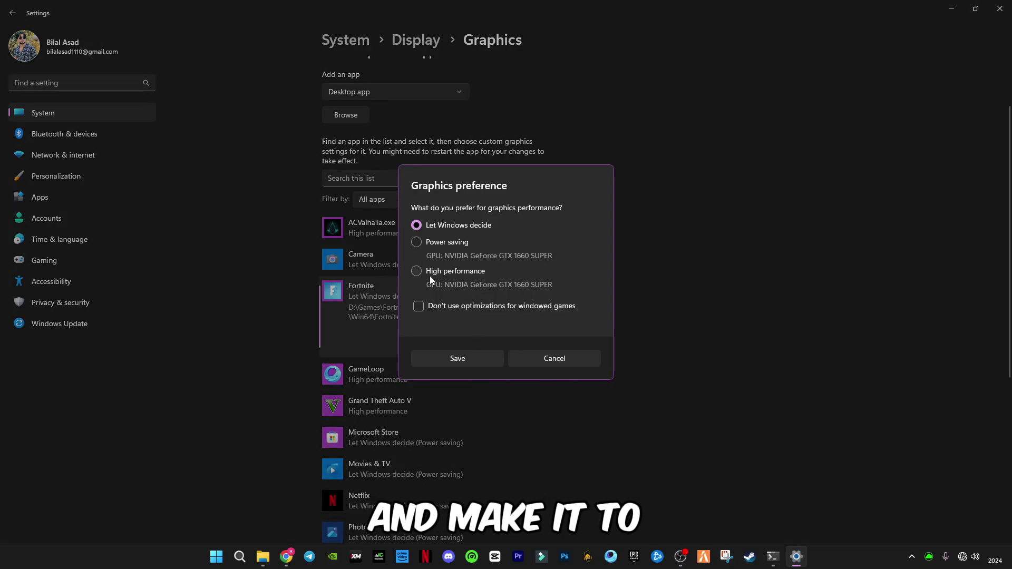
click(416, 273)
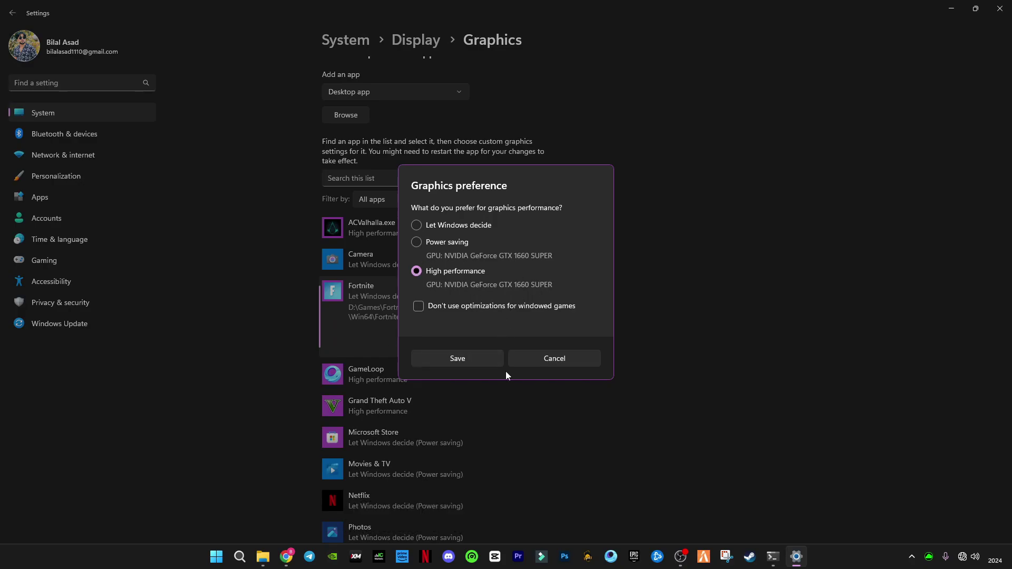
click(458, 360)
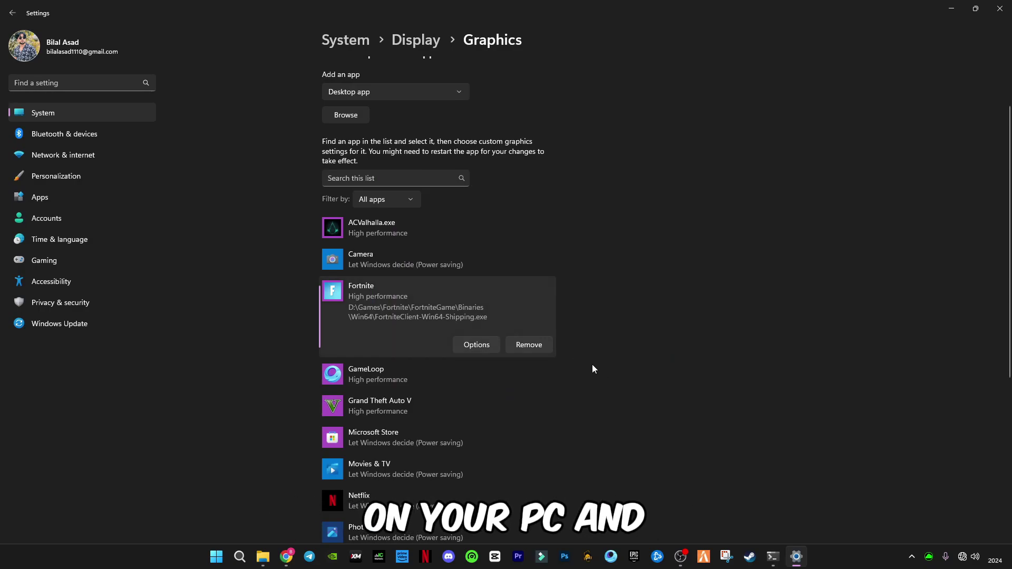
- Expand the ACValhalla.exe entry to compare its graphics preference
scroll(379, 263, down, 5)
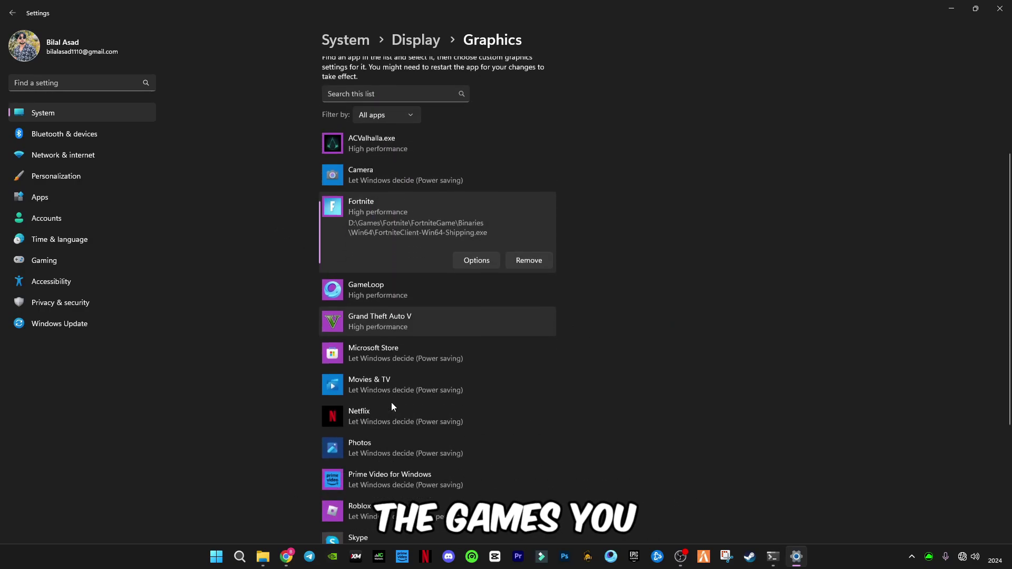
scroll(384, 211, up, 4)
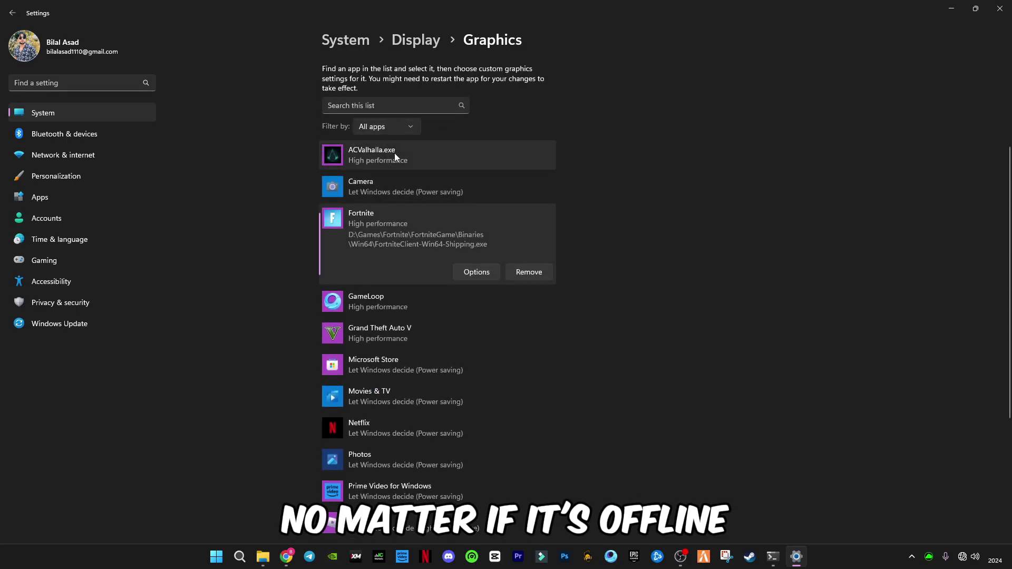
click(394, 153)
scroll(406, 400, down, 2)
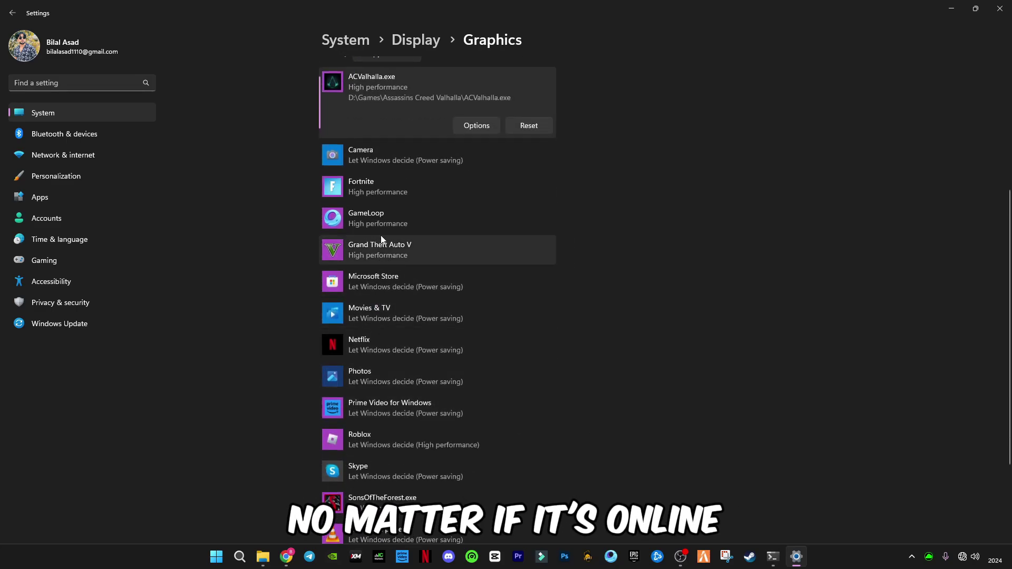
scroll(723, 263, up, 3)
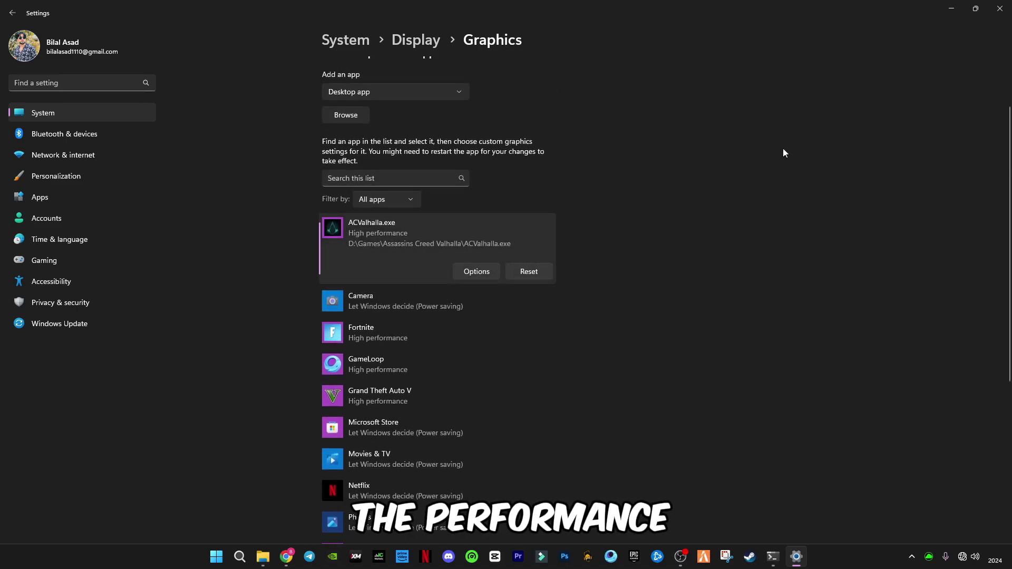
- Close Settings, refresh the desktop, and open File Explorer at the MZ Booster folder
click(1000, 8)
right_click(648, 155)
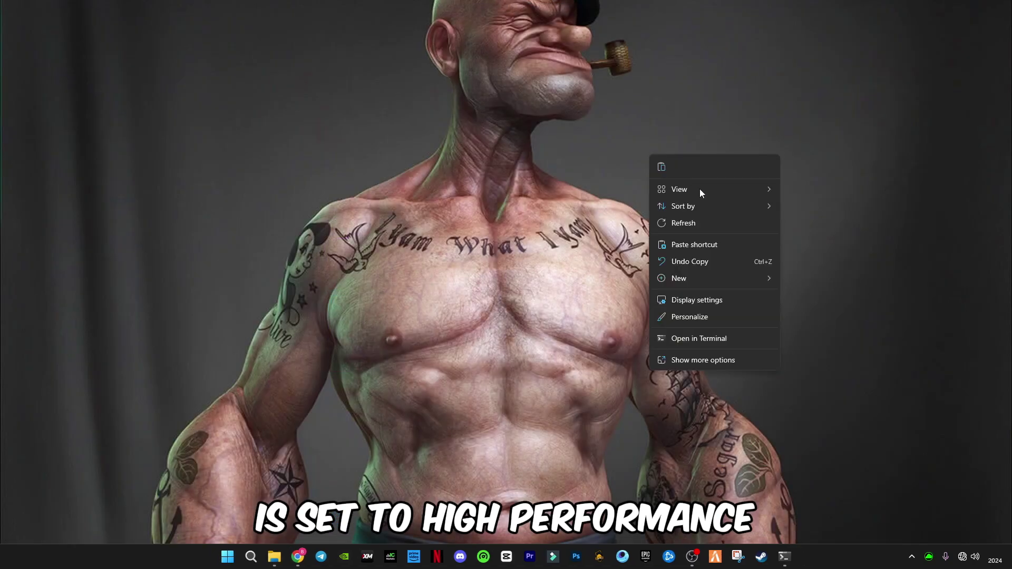
click(695, 222)
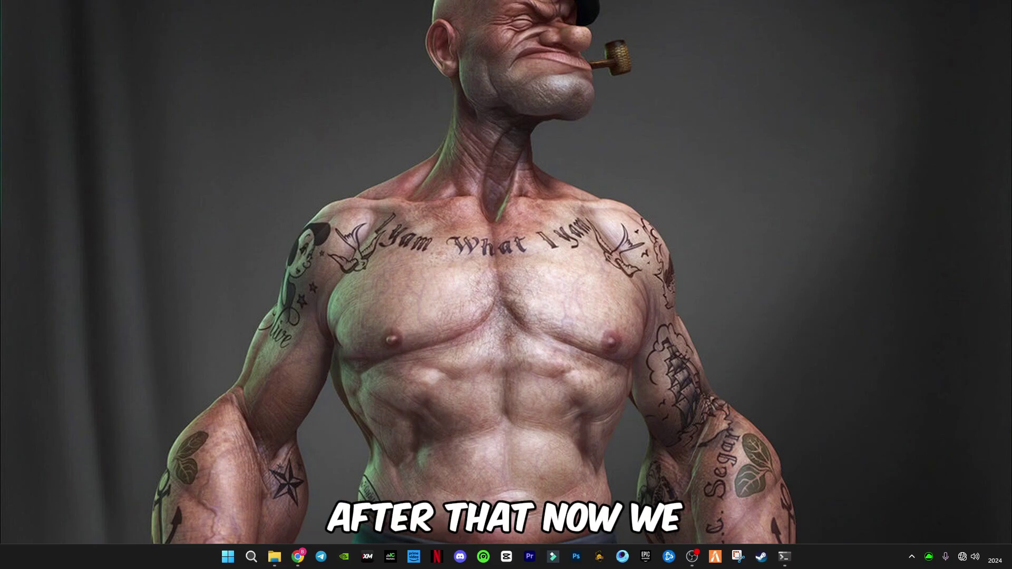
click(275, 556)
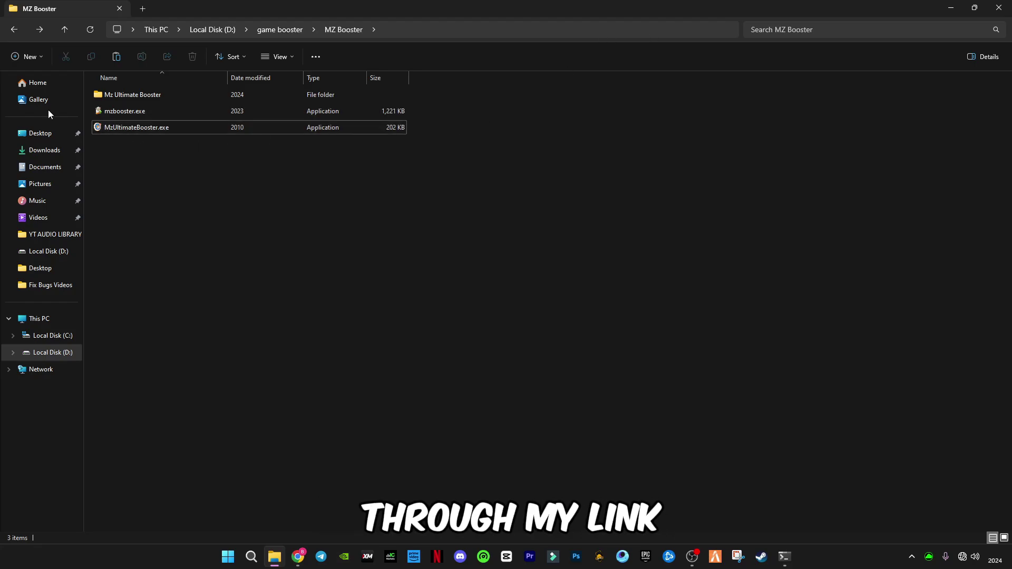
- Launch MzUltimateBooster.exe from the Mz Ultimate Booster folder and show the connection speed choices
click(125, 97)
double_click(126, 96)
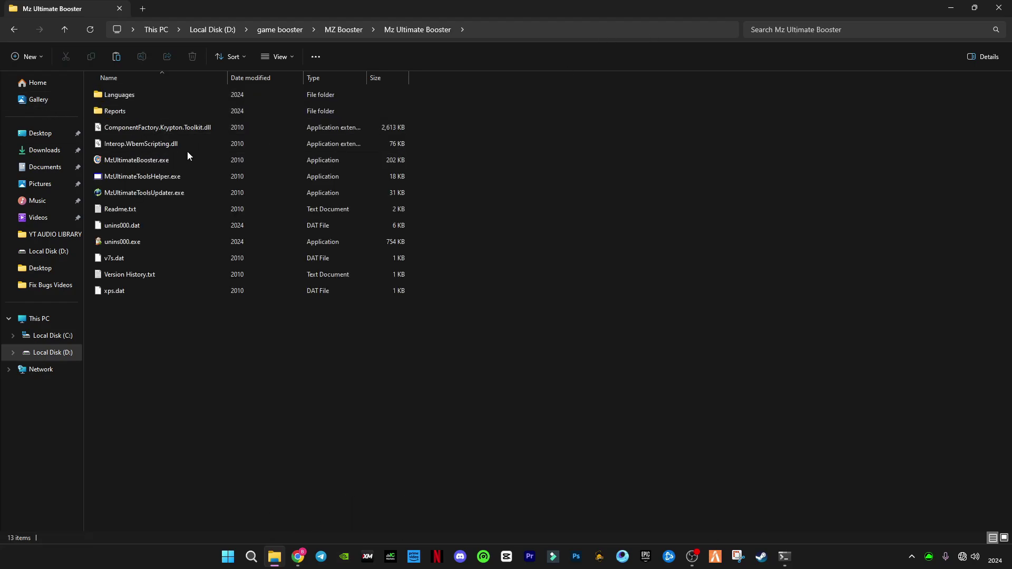
double_click(121, 160)
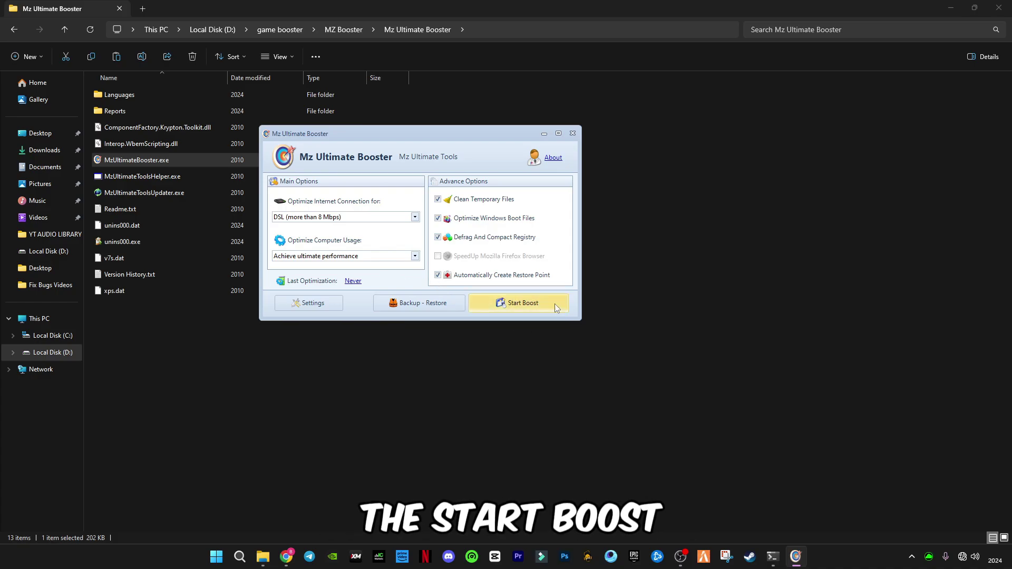
click(415, 217)
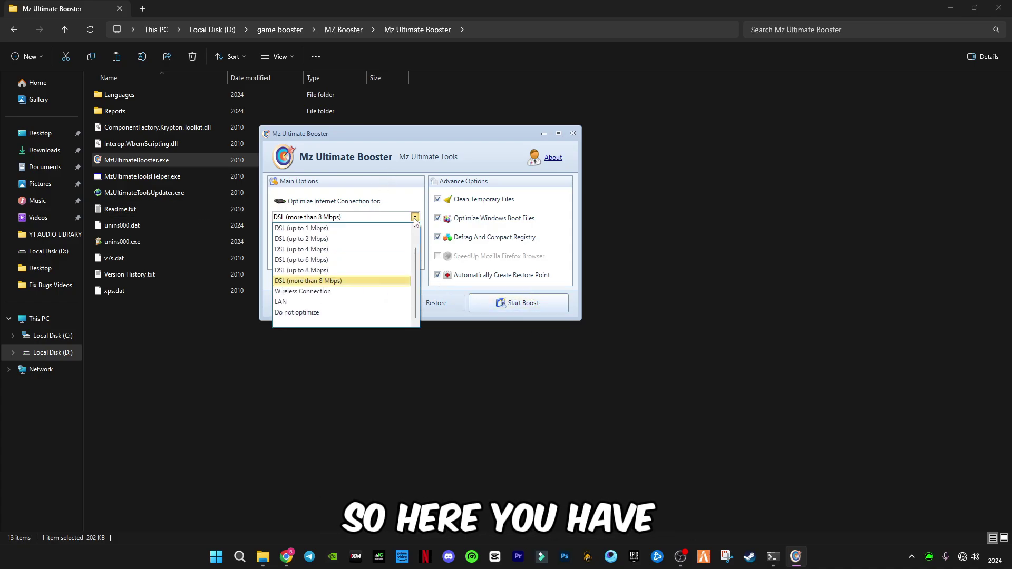
- Choose DSL (more than 8 Mbps) for internet and Achieve ultimate performance for computer usage
click(317, 282)
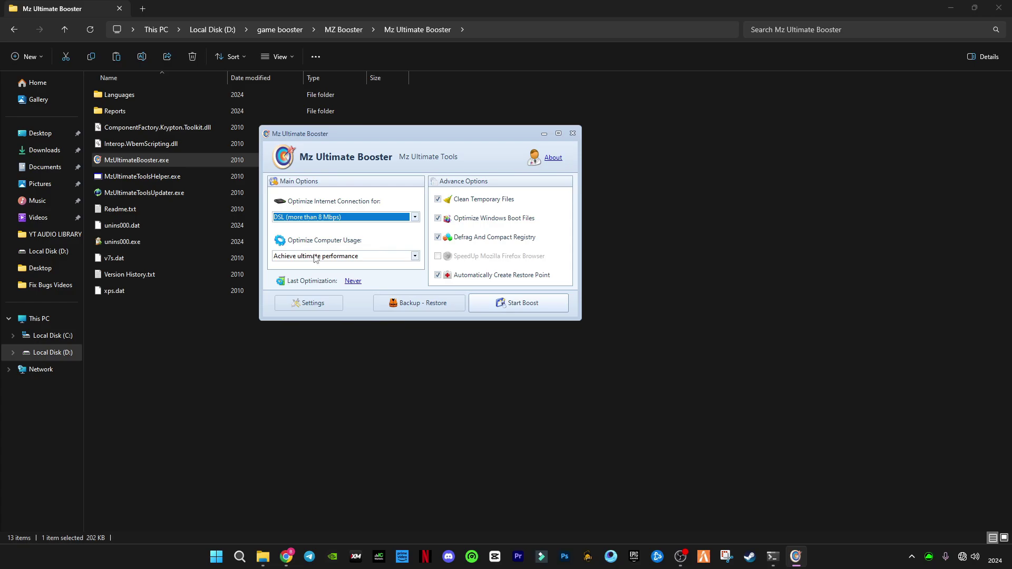
click(415, 256)
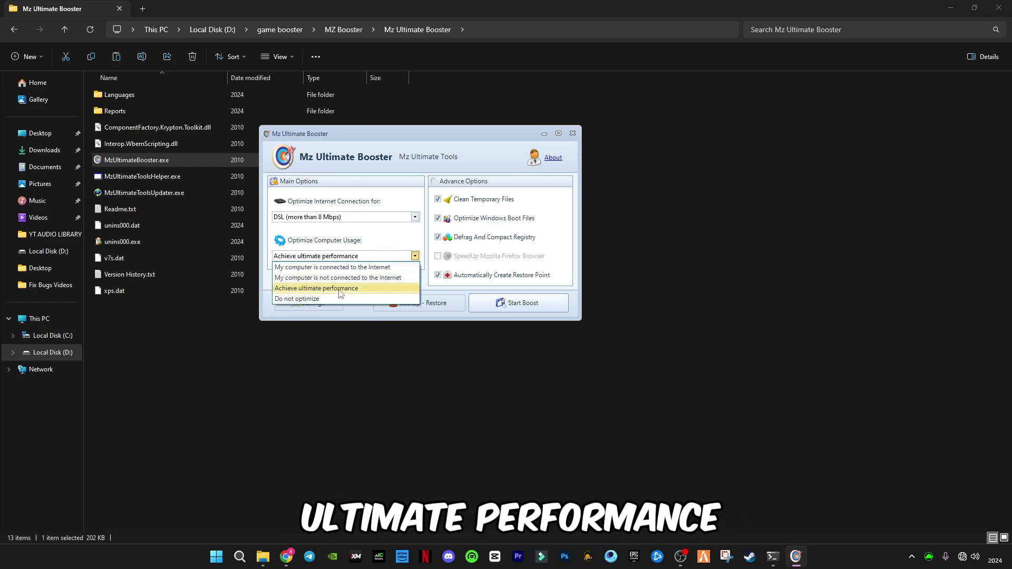
click(340, 290)
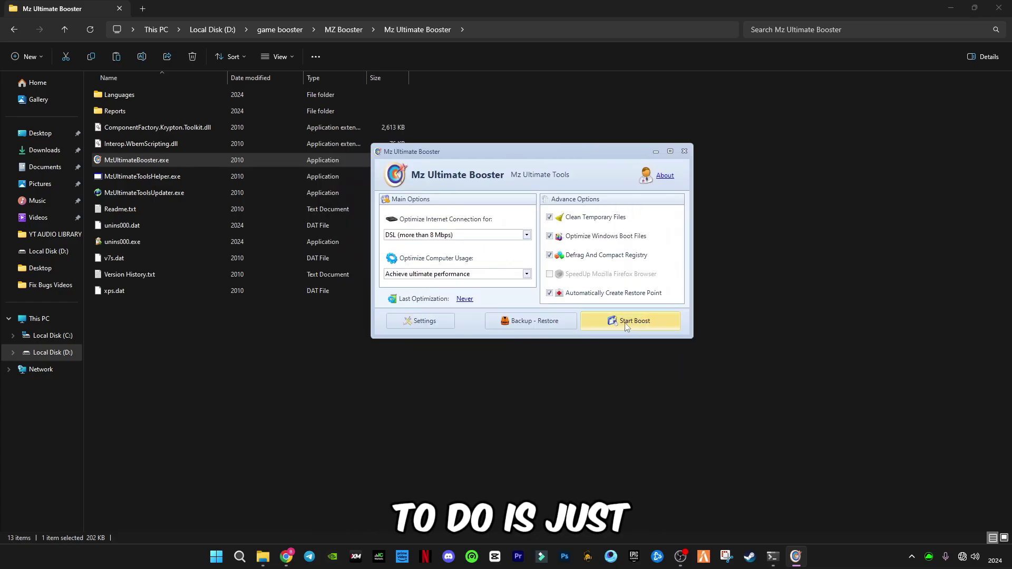
- Start Boost, confirm the optimization, and continue past the error dialog
click(626, 326)
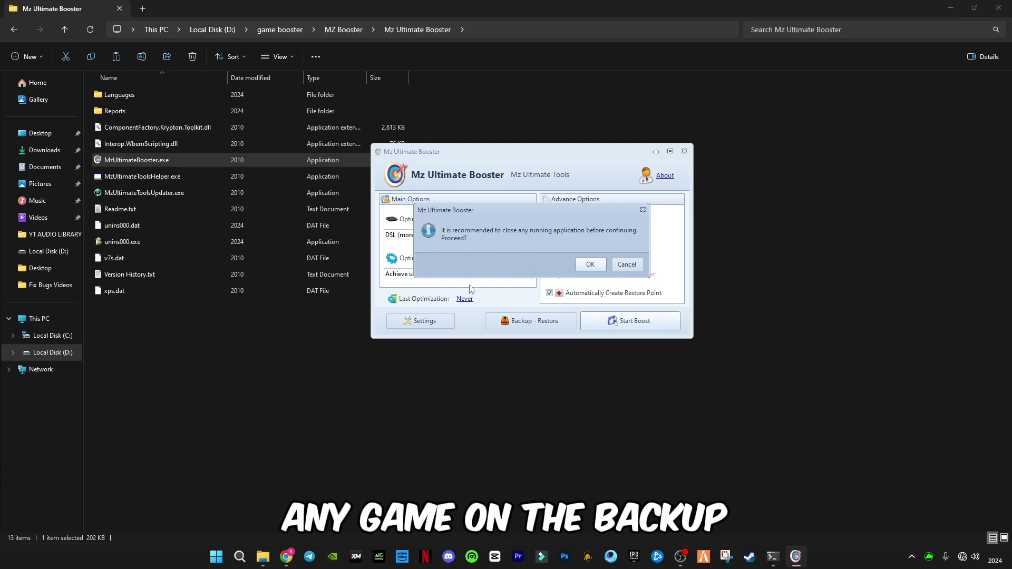
click(591, 264)
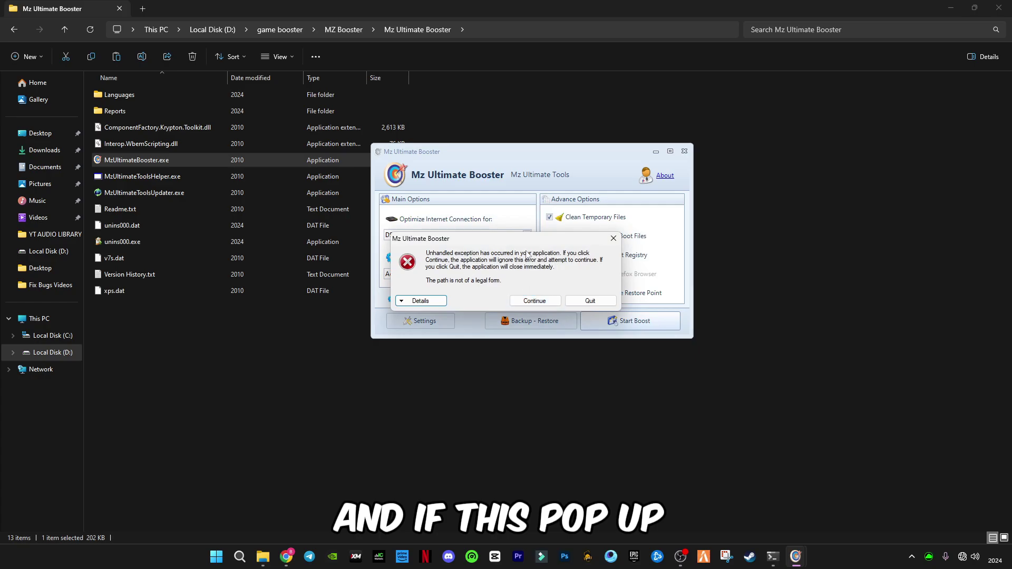
click(535, 301)
- Dismiss the repeated error and drag the progress window right to reveal the main window
click(565, 270)
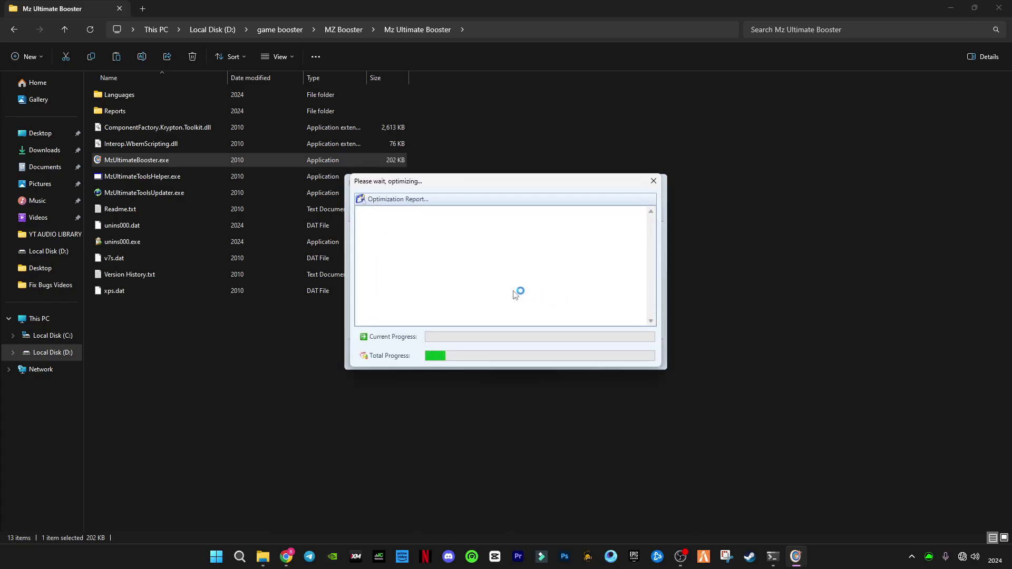
drag(433, 185, 679, 180)
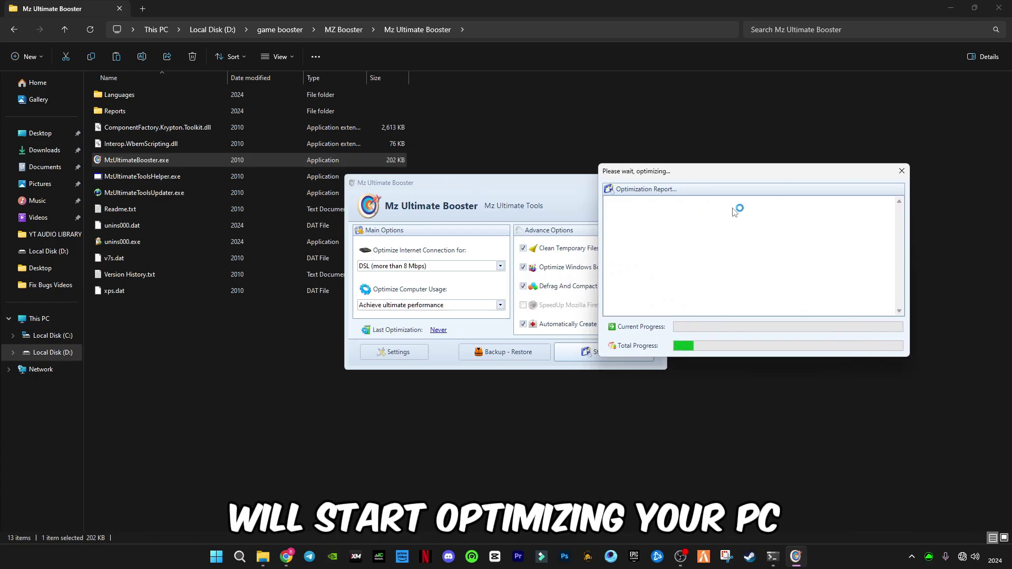
drag(662, 179, 721, 191)
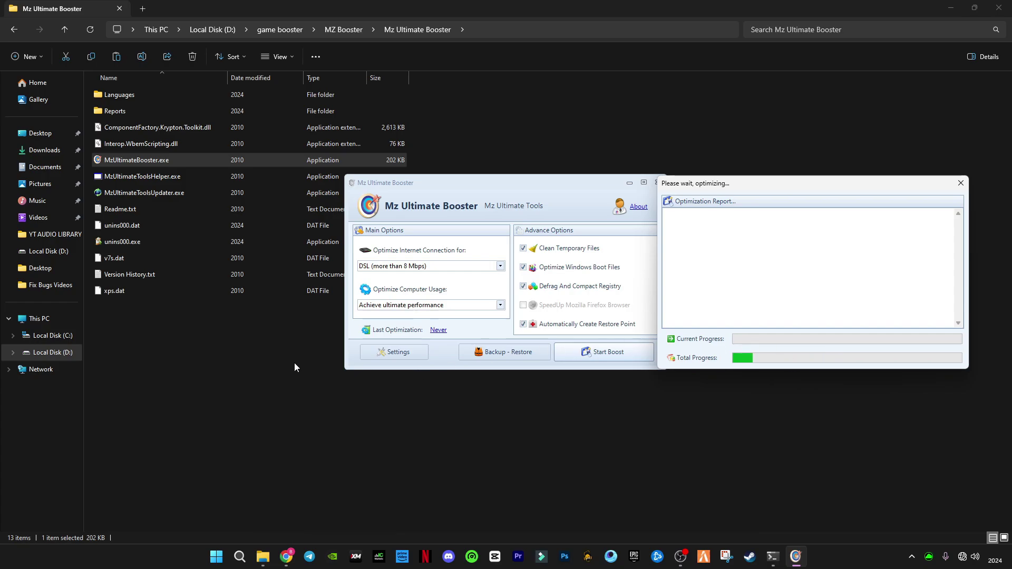